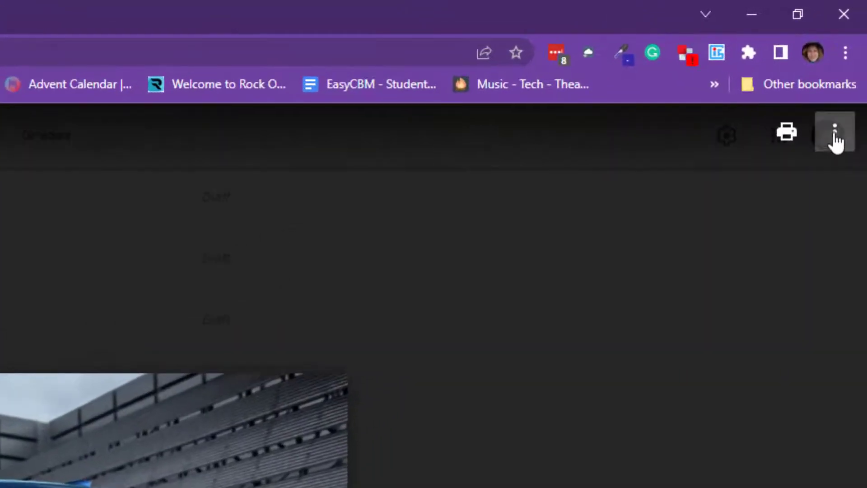
- Open the blue Camaro image in its own window, download it to the Downloads folder as camaro-hyper-blue_o (1) (1), and close the image
left_click(835, 136)
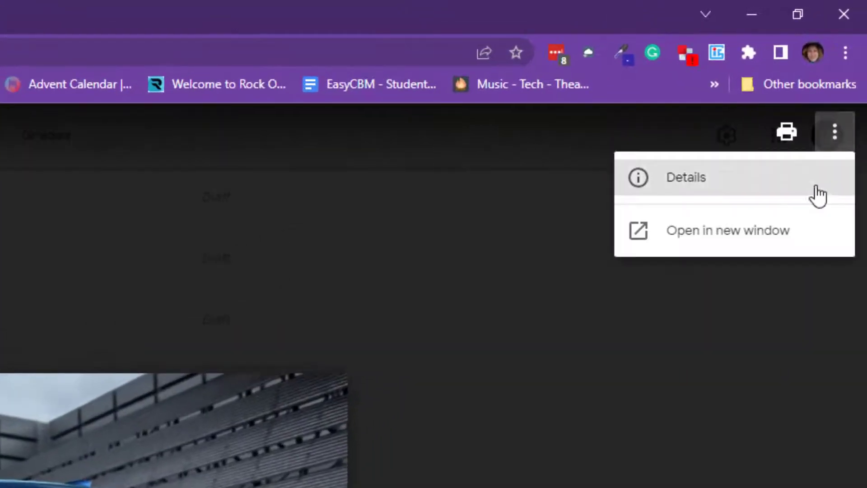
left_click(799, 245)
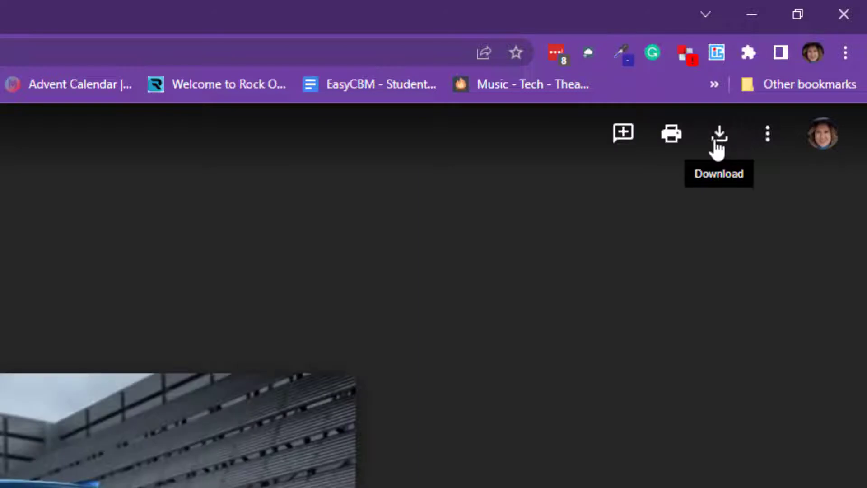
left_click(719, 138)
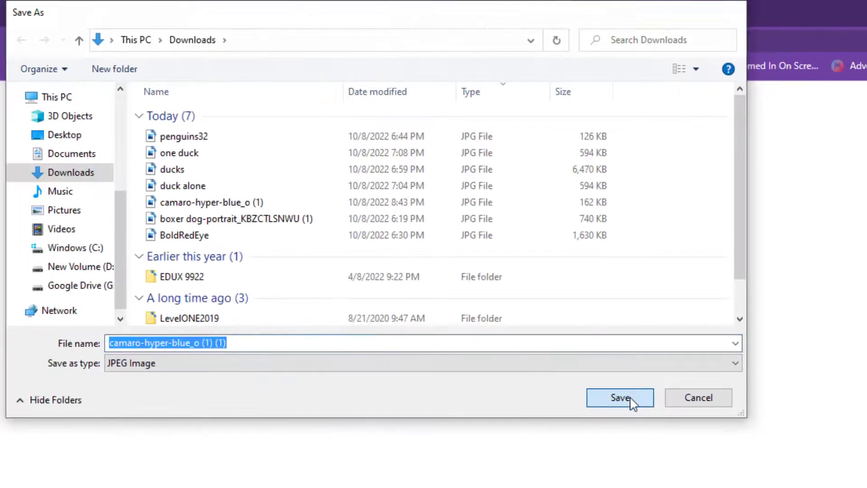
left_click(628, 402)
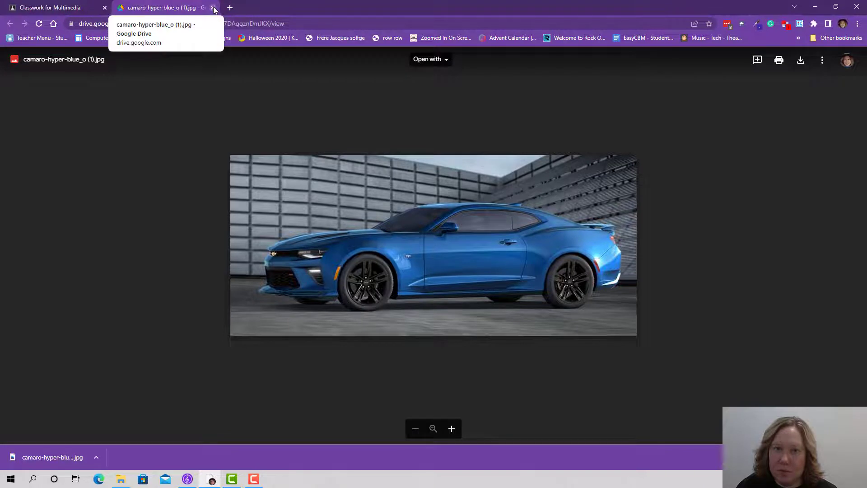
left_click(214, 9)
- Switch to Pixlr through the link in Lesson 4: Color Replace Tool and start the Pixlr E advanced photo editor
left_click(14, 59)
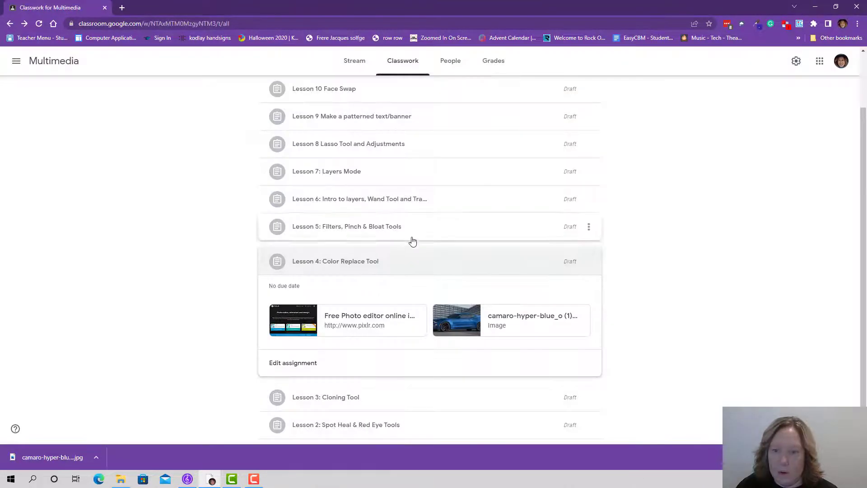
left_click(351, 325)
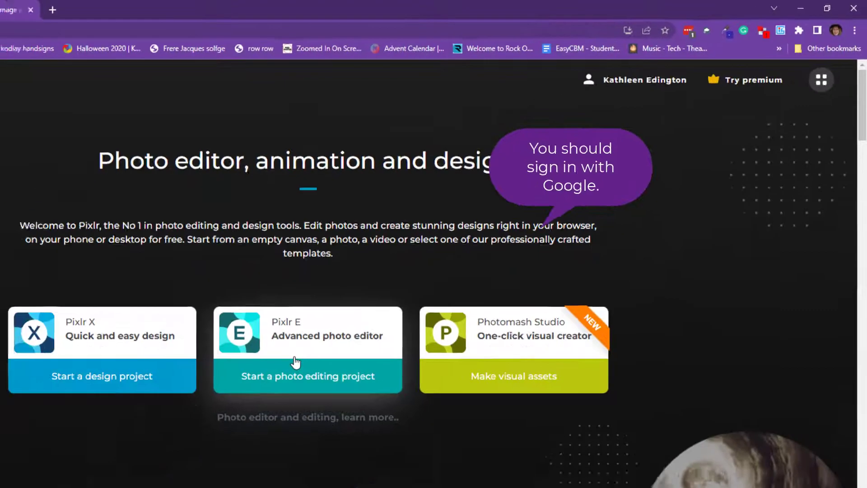
left_click(295, 363)
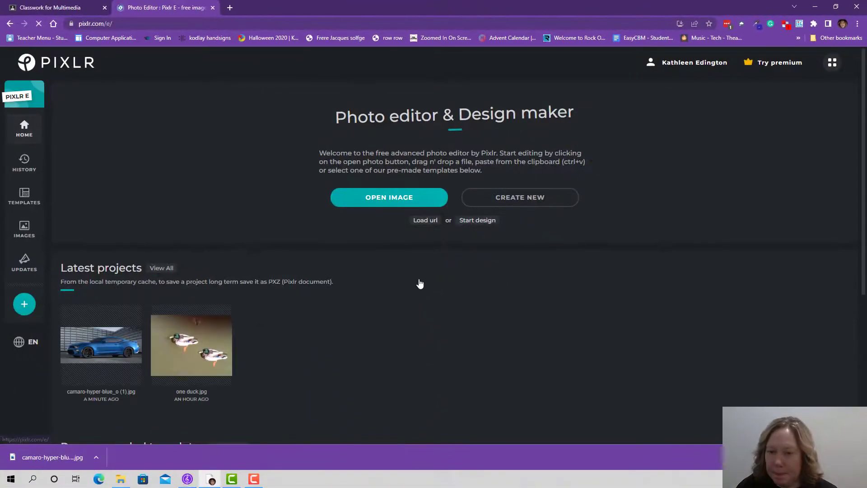
- Open camaro-hyper-blue_o (1) from the Pictures folder for editing and duplicate its background layer
left_click(366, 203)
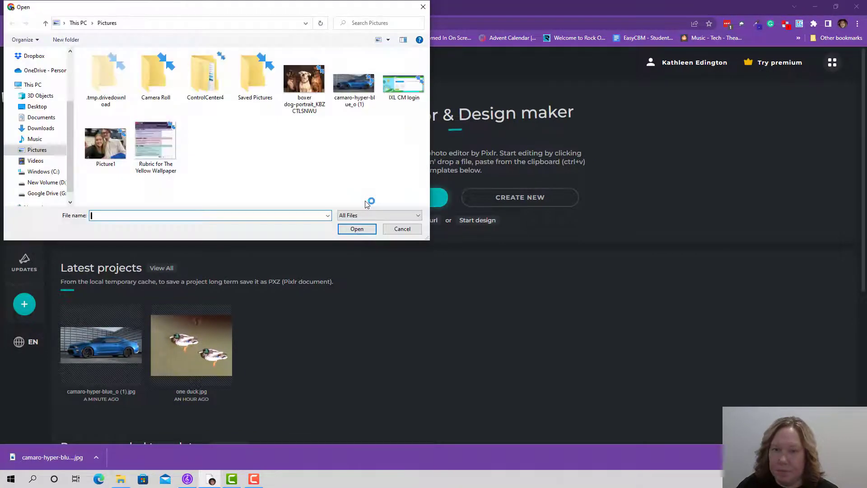
left_click(353, 84)
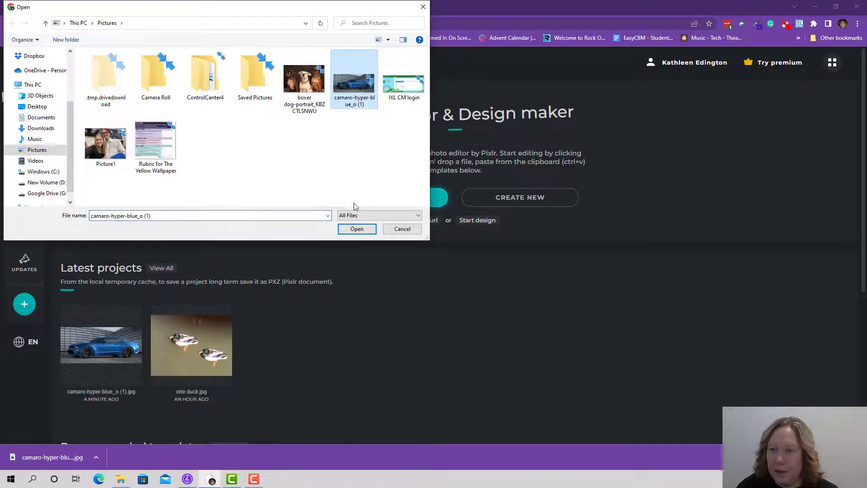
left_click(356, 229)
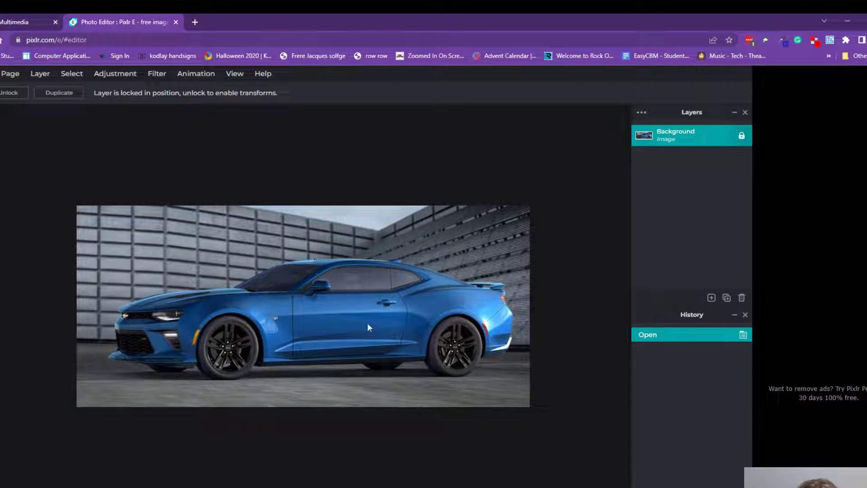
left_click(41, 74)
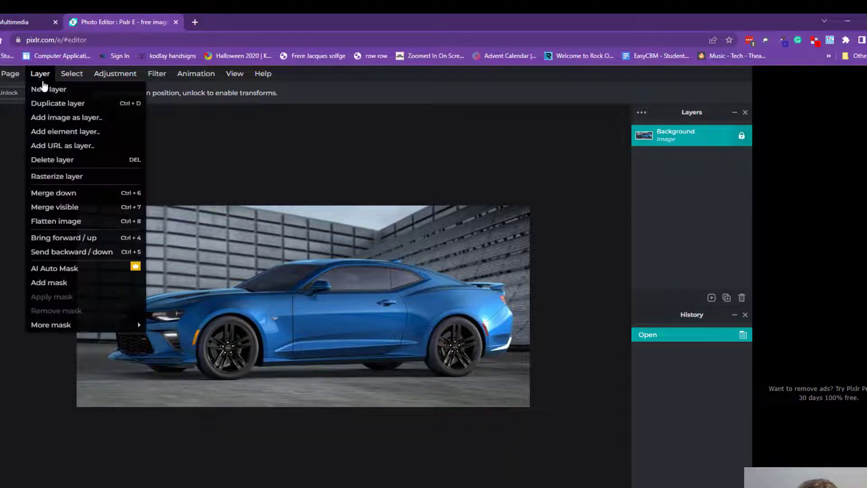
left_click(45, 104)
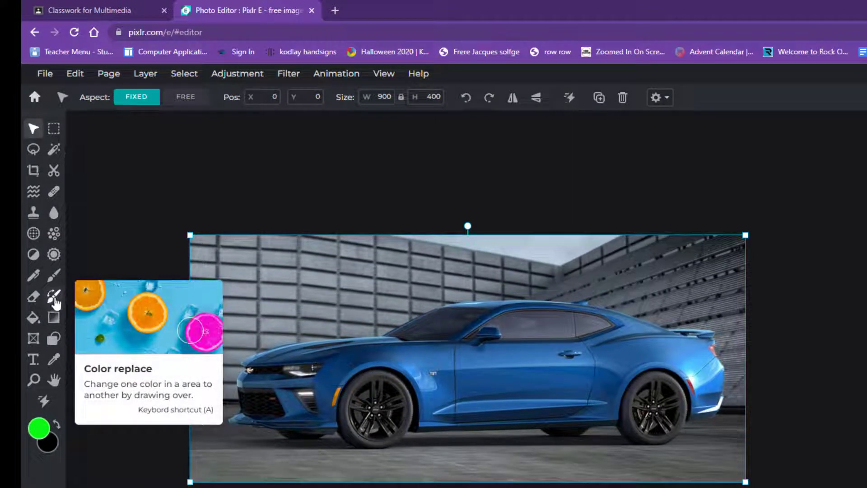
- Activate the Color replace tool and set the foreground color to bright red, #FB0616
left_click(54, 301)
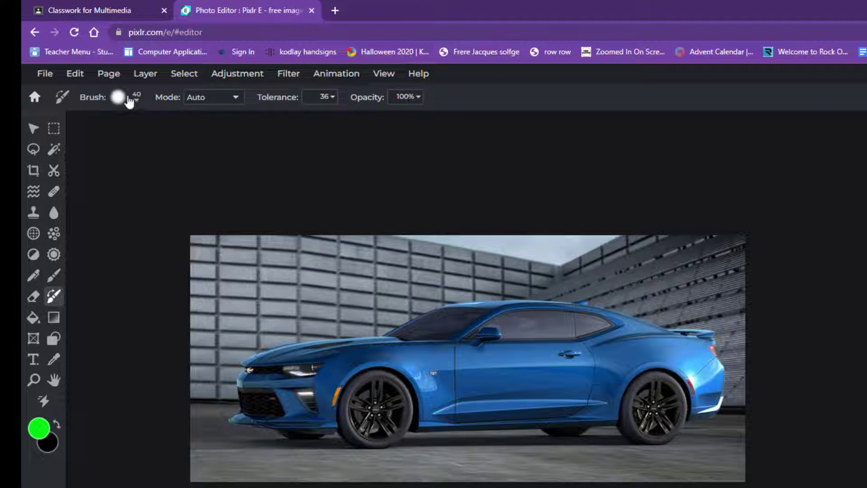
left_click(39, 433)
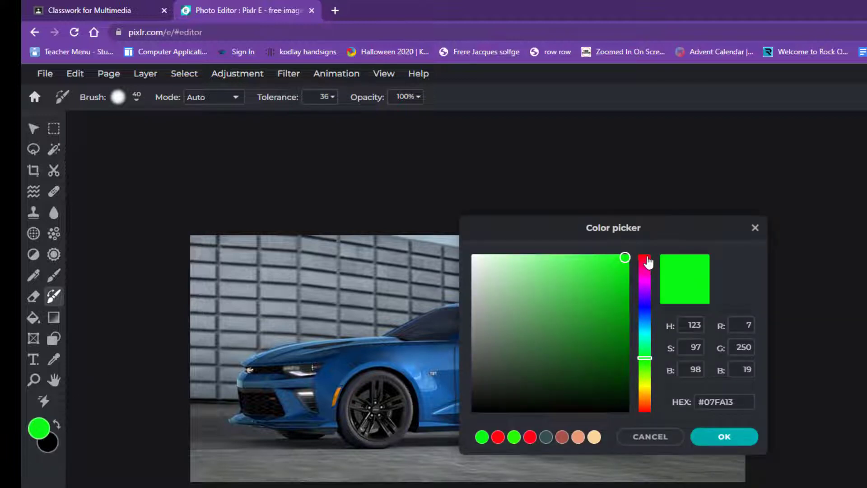
left_click(646, 258)
left_click_drag(628, 262, 627, 262)
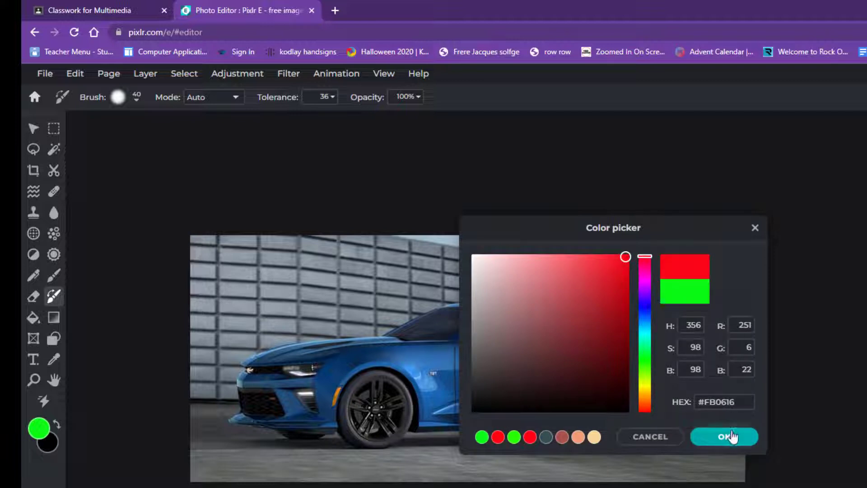
left_click(728, 436)
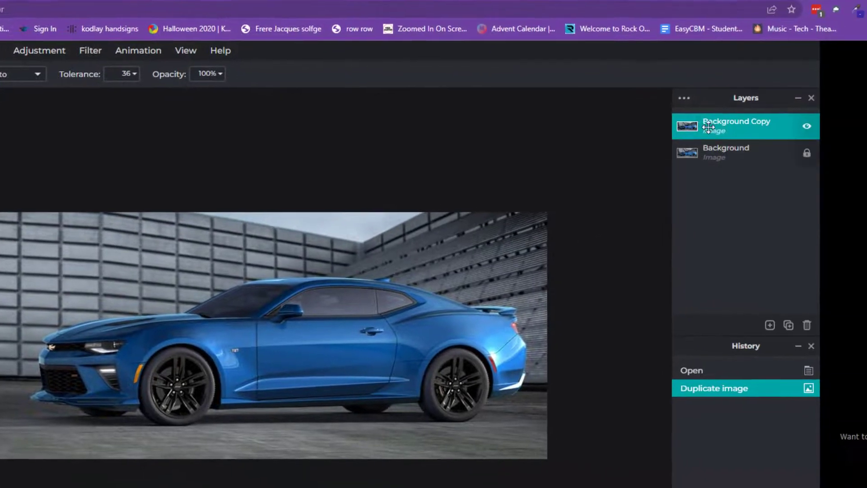
- Recolor the car's doors, fenders, rear end, hood and front bumper red on the duplicated layer with Color replace
left_click(173, 329)
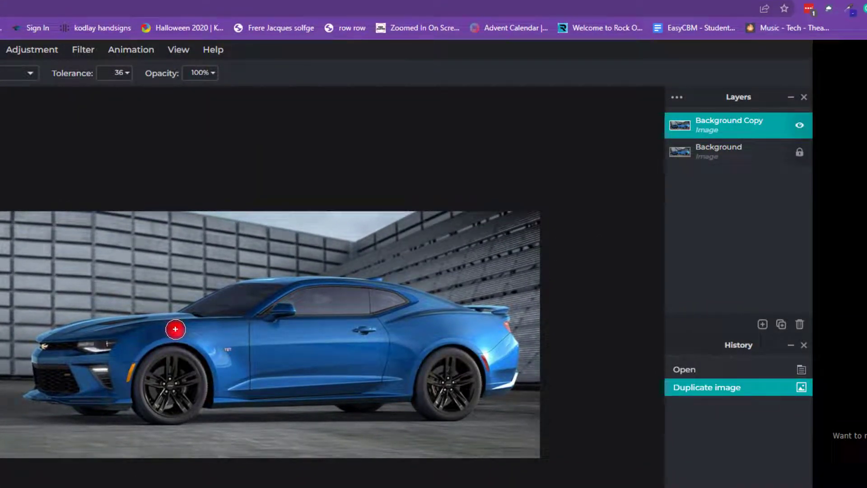
left_click_drag(178, 328, 235, 332)
mouse_move(352, 298)
left_mouse_down()
mouse_move(496, 299)
mouse_move(375, 302)
mouse_move(270, 261)
mouse_move(294, 289)
mouse_move(295, 308)
mouse_move(413, 307)
mouse_move(408, 299)
mouse_move(308, 300)
mouse_move(436, 286)
mouse_move(346, 283)
mouse_move(317, 262)
mouse_move(327, 254)
mouse_move(430, 253)
mouse_move(391, 269)
mouse_move(450, 241)
mouse_move(507, 271)
mouse_move(506, 297)
mouse_move(458, 265)
mouse_move(454, 252)
mouse_move(468, 252)
mouse_move(489, 274)
left_mouse_up()
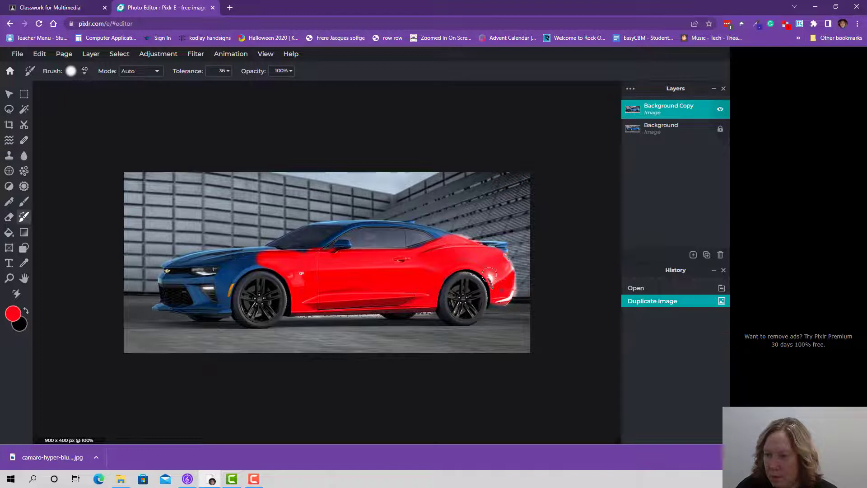
mouse_move(427, 277)
left_mouse_down()
mouse_move(248, 250)
mouse_move(192, 256)
mouse_move(226, 280)
mouse_move(172, 277)
mouse_move(208, 303)
mouse_move(270, 264)
left_mouse_up()
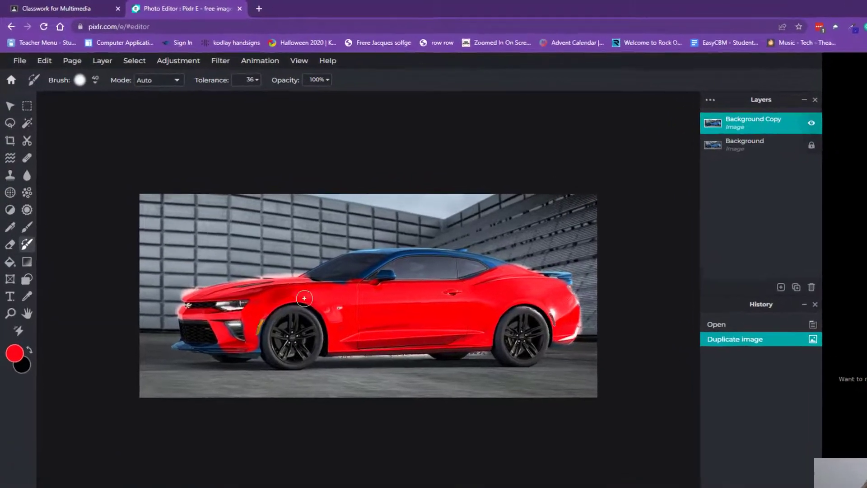
mouse_move(304, 298)
left_mouse_down()
mouse_move(335, 287)
mouse_move(257, 345)
mouse_move(176, 344)
left_mouse_up()
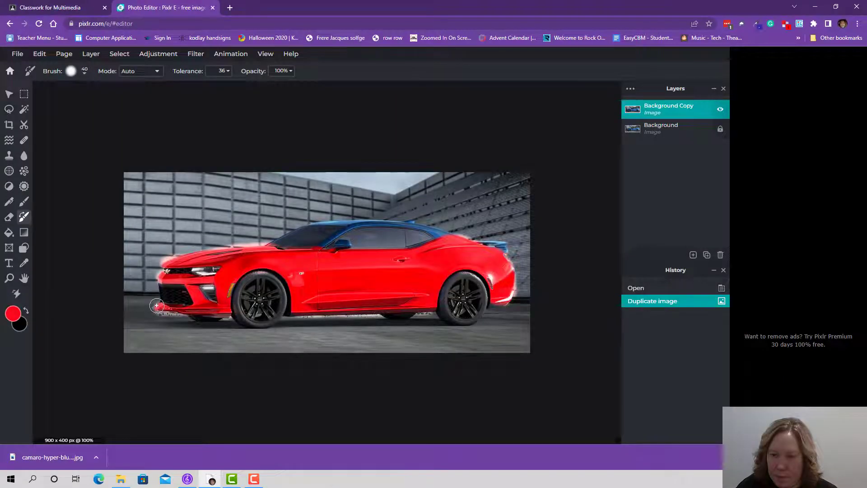
left_click_drag(157, 305, 294, 302)
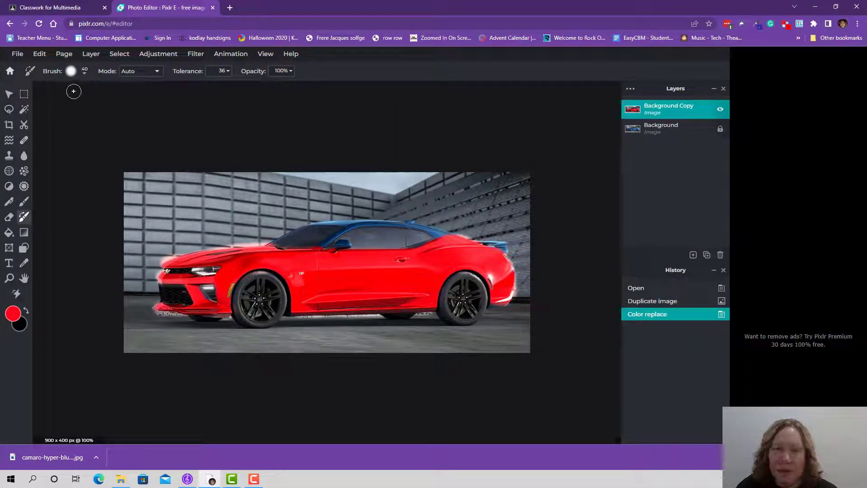
- Set the Color replace brush to the hard 20 px preset and recolor the roof edge and rear spoiler red
left_click(84, 71)
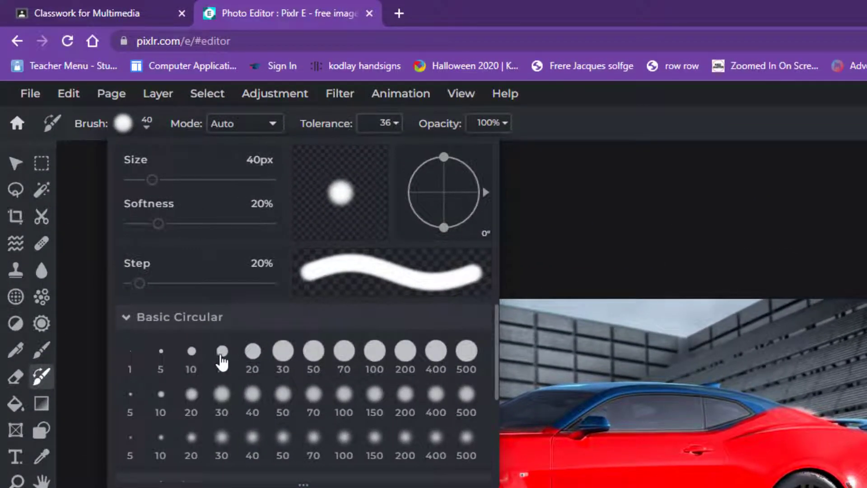
left_click(256, 358)
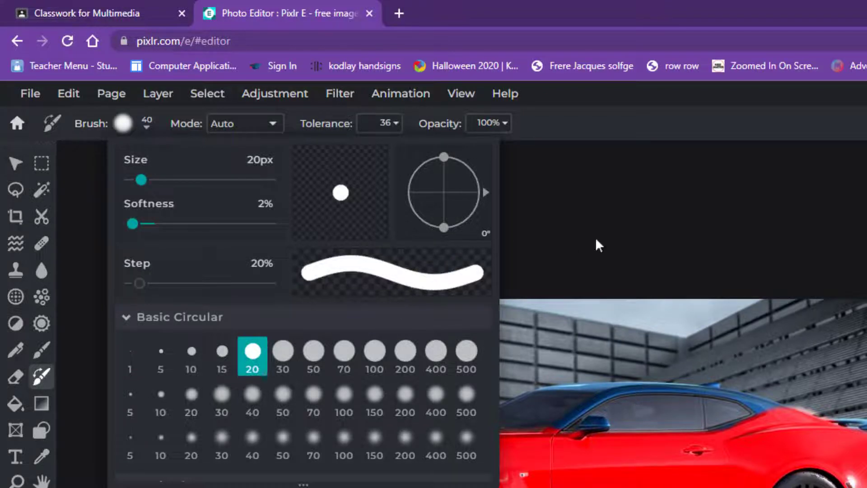
left_click(621, 226)
left_click_drag(599, 388, 644, 384)
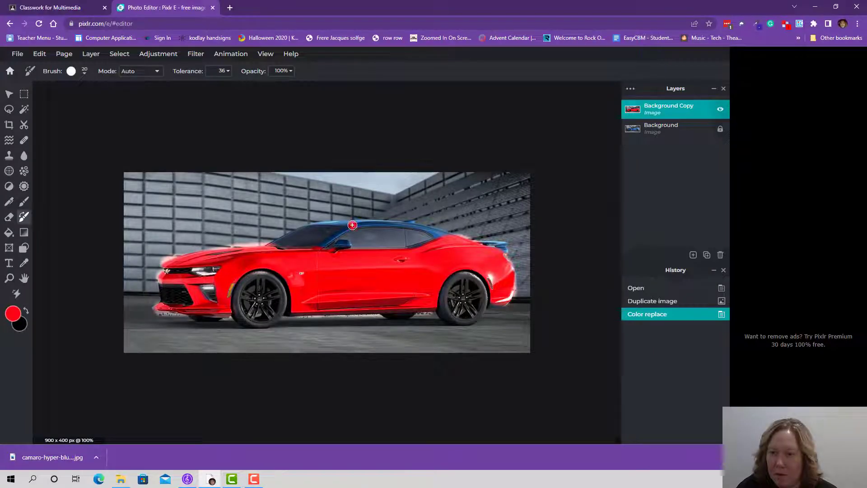
mouse_move(371, 221)
left_mouse_down()
mouse_move(502, 249)
mouse_move(488, 244)
left_mouse_up()
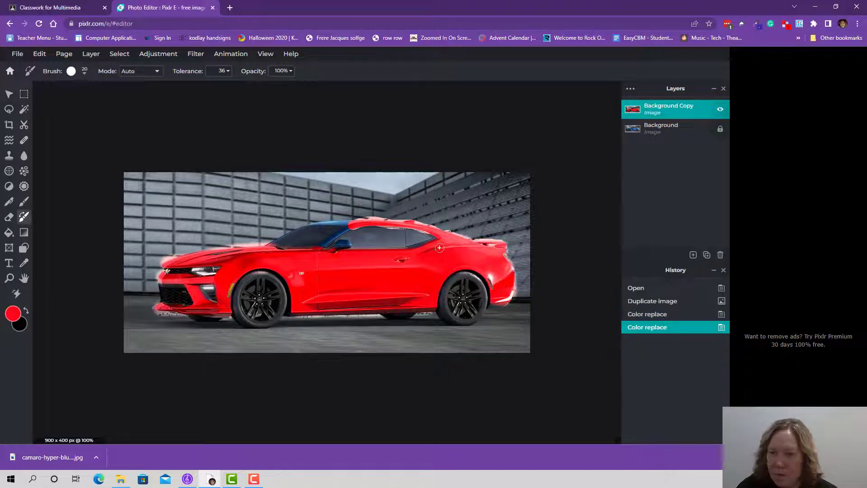
- Reduce the Color replace brush to the hard 10 px preset and recolor the frame around the windshield red
left_click(84, 71)
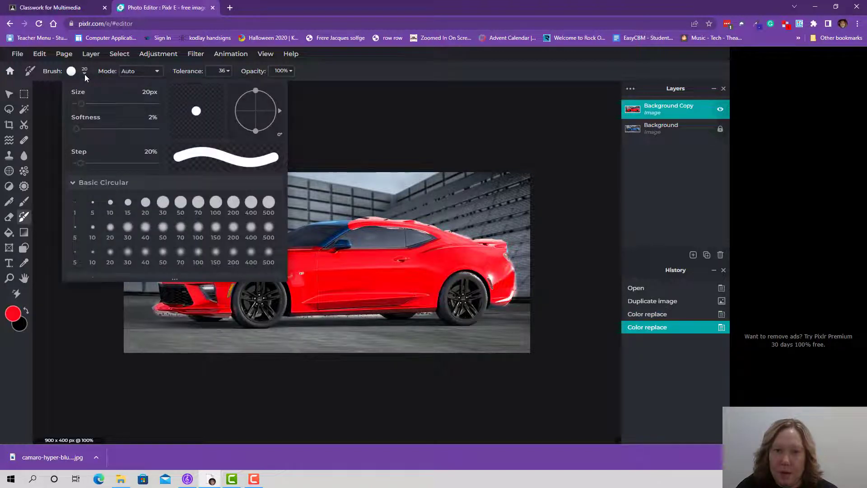
left_click(110, 203)
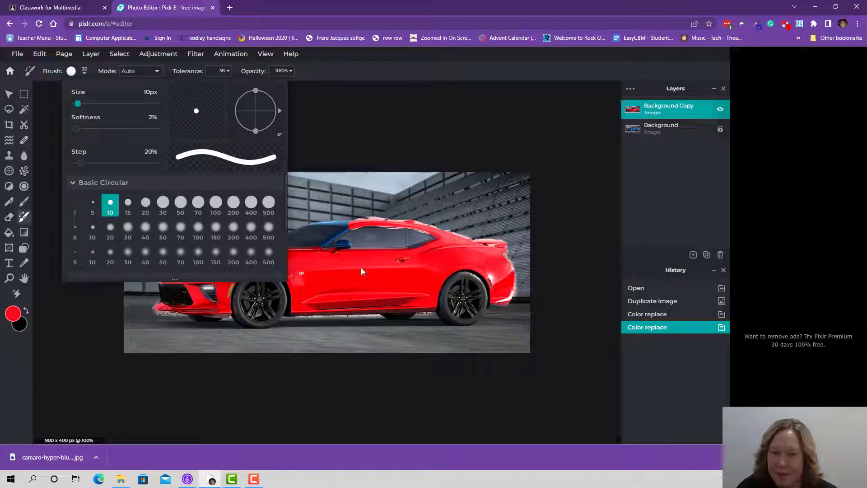
left_click(346, 221)
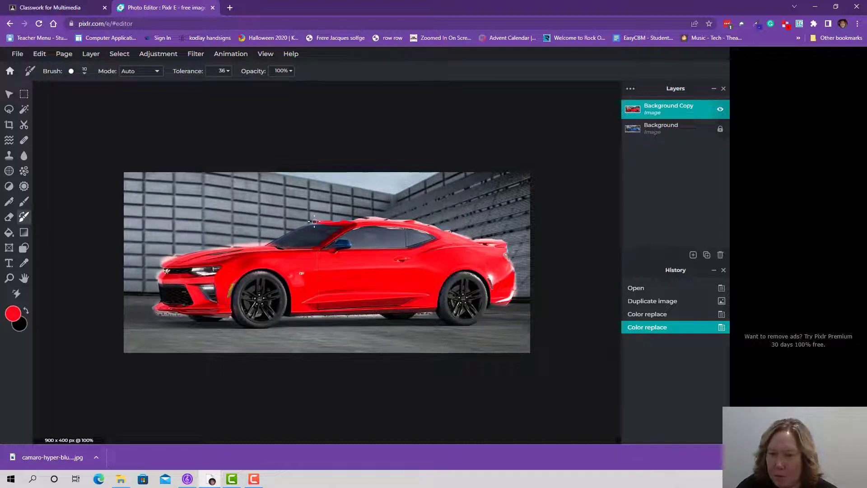
left_click_drag(359, 222, 273, 243)
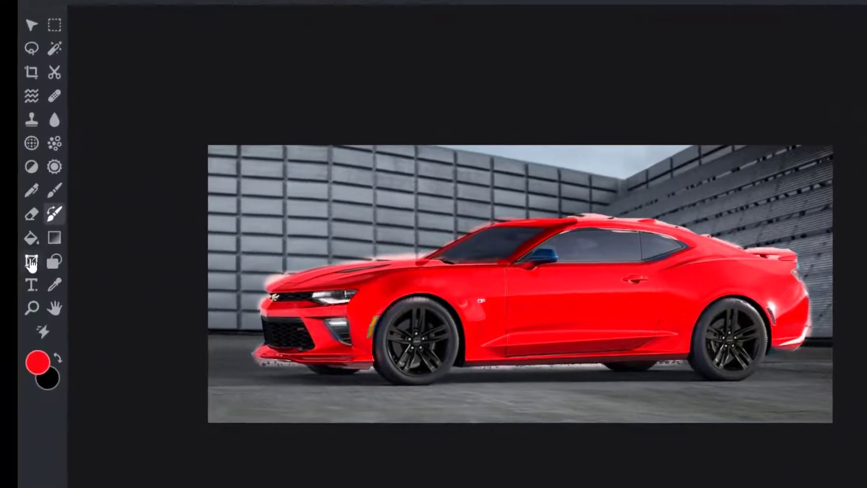
- Activate the Eraser and set its brush to the hard 15 px preset
left_click(40, 211)
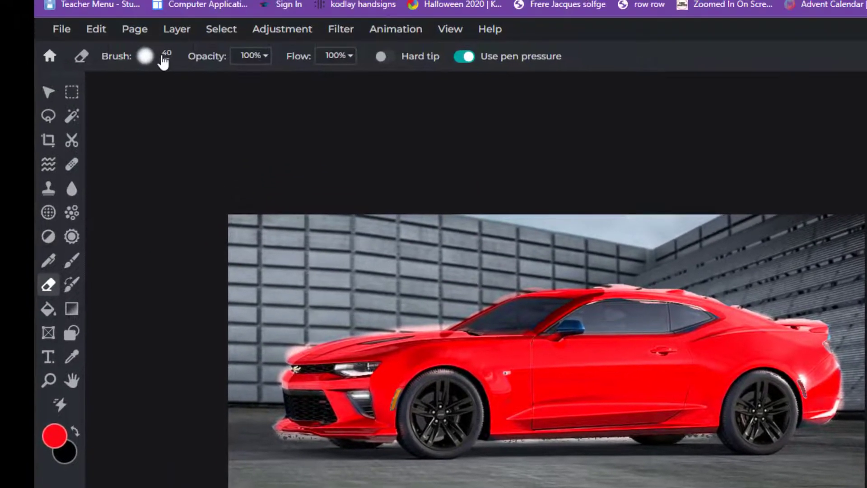
left_click(167, 94)
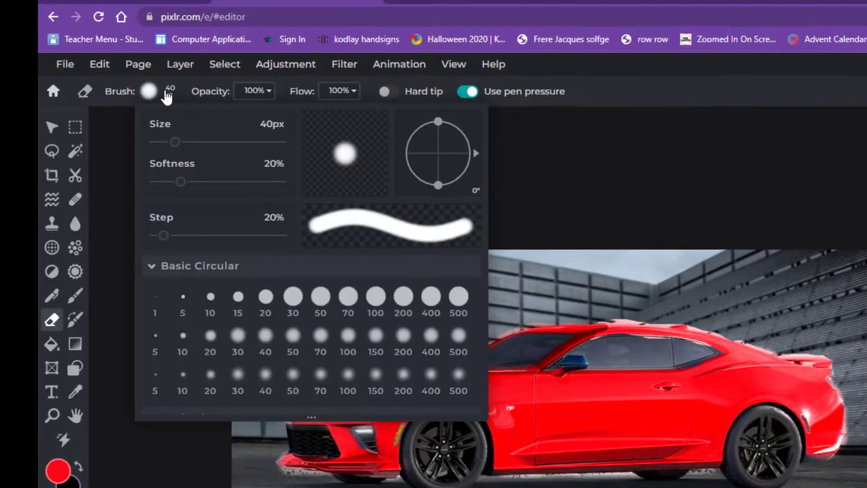
left_click(238, 297)
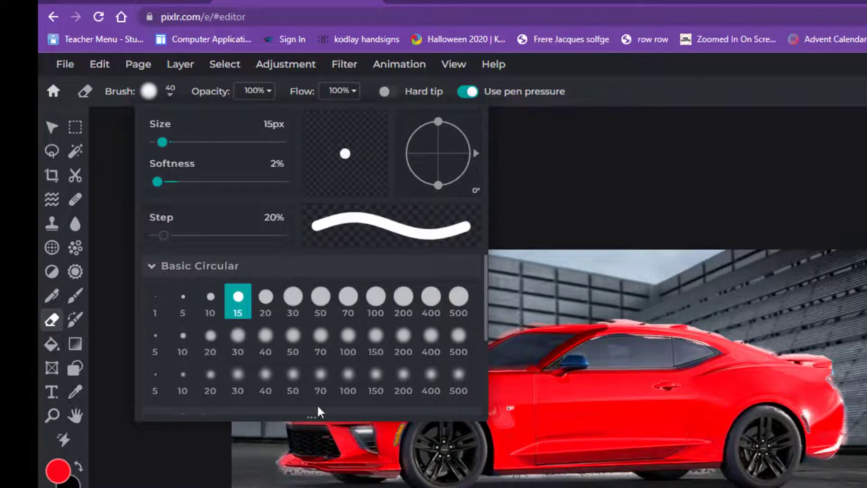
left_click(574, 177)
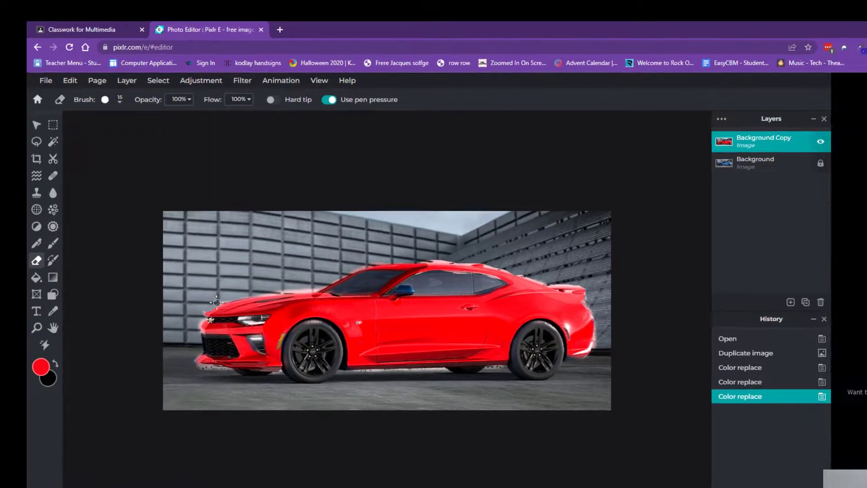
- Erase the red overspill around the front end, above the hood, along the roof edge and on the side window's upper edge
left_click(195, 329)
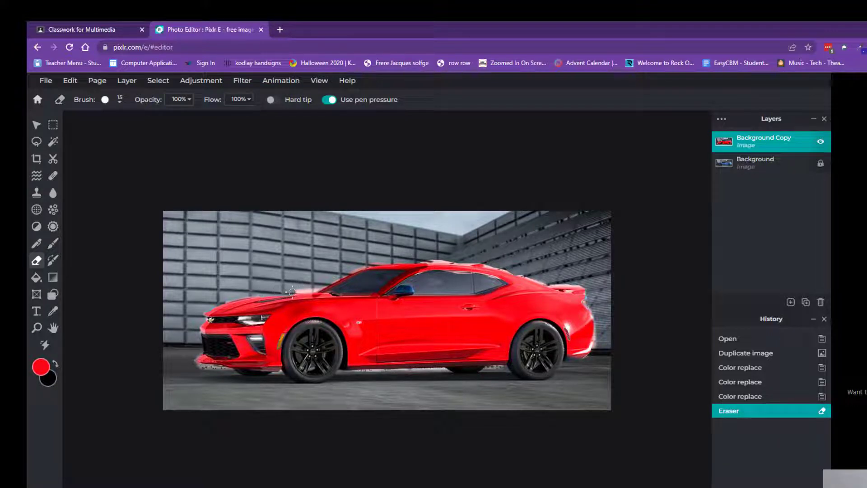
left_click_drag(320, 288, 309, 289)
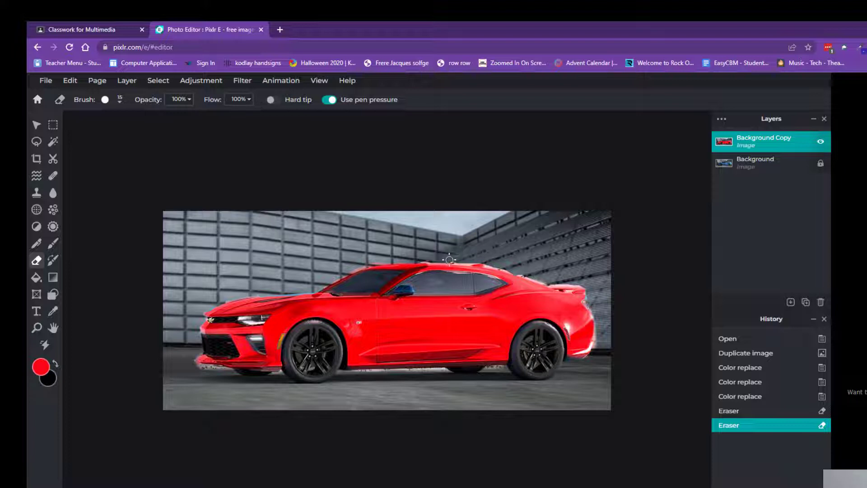
left_click_drag(473, 262, 482, 262)
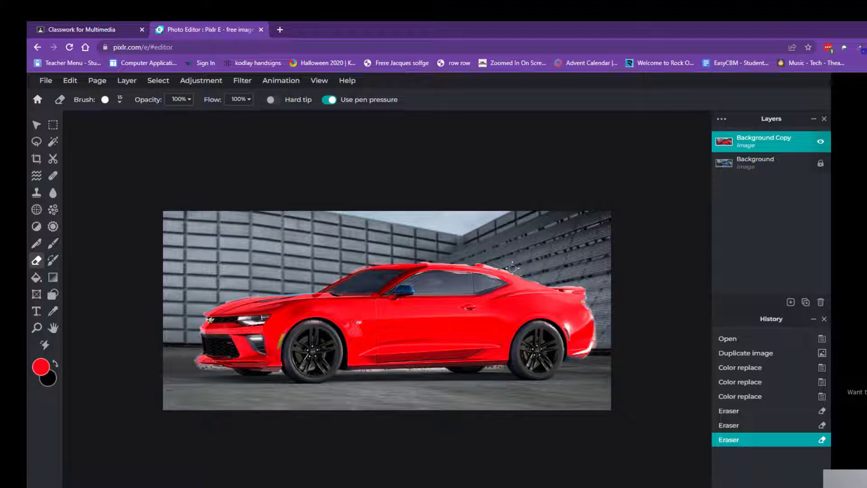
left_click_drag(489, 264, 491, 265)
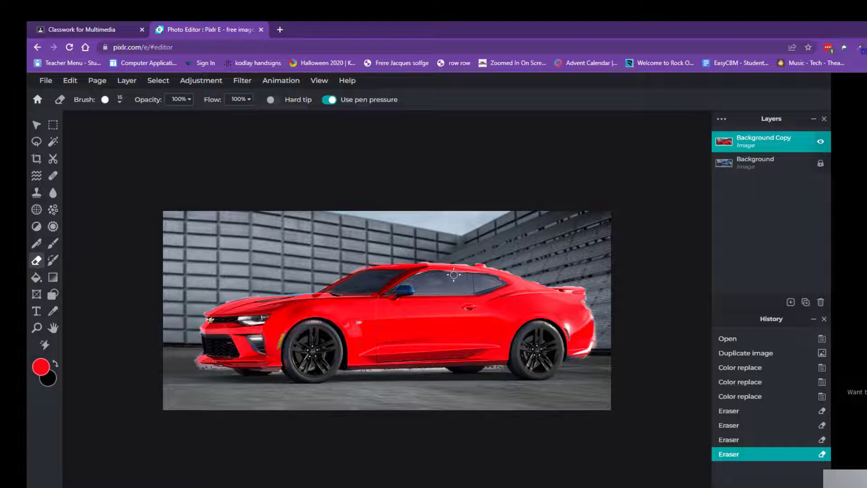
left_click_drag(451, 274, 457, 271)
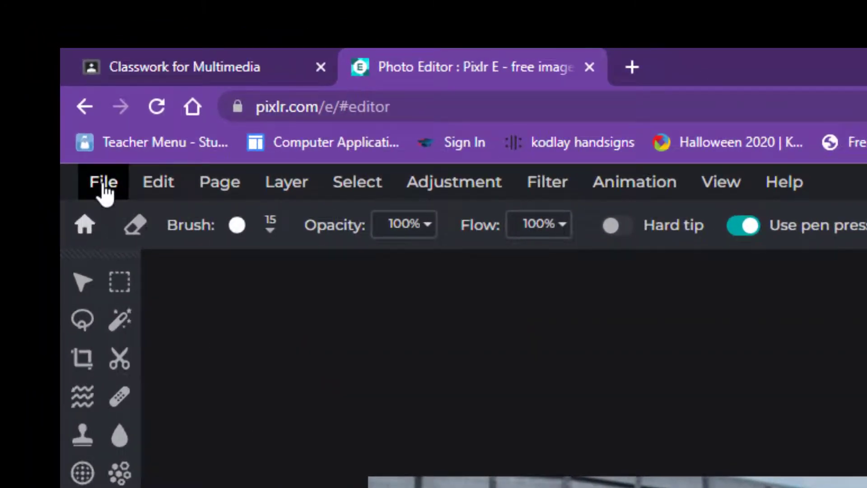
- Save the image as a JPG at low quality (50%) and dismiss the premium offer
left_click(51, 91)
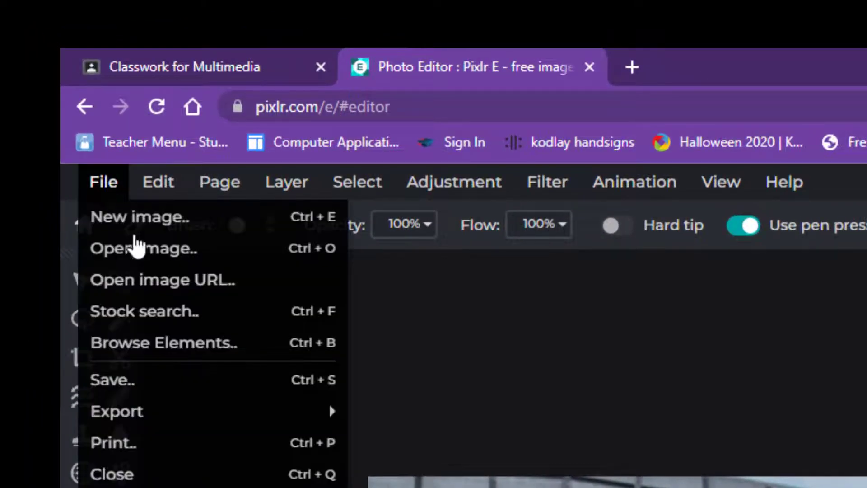
left_click(150, 381)
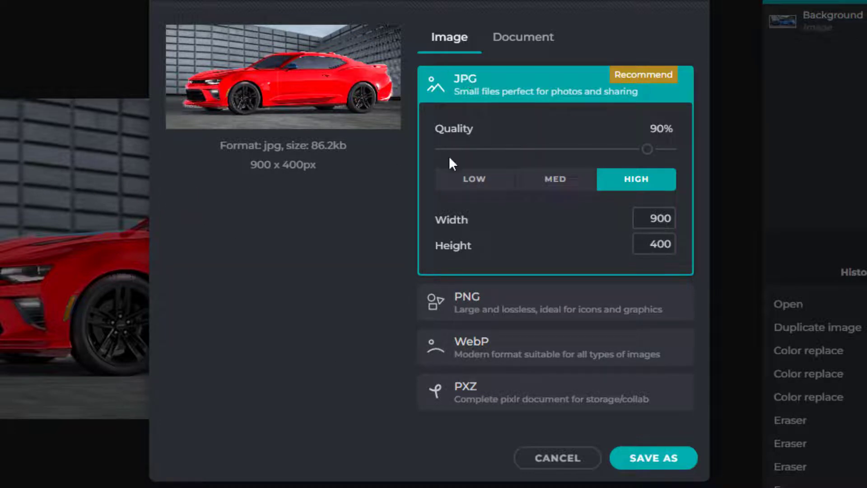
left_click(470, 186)
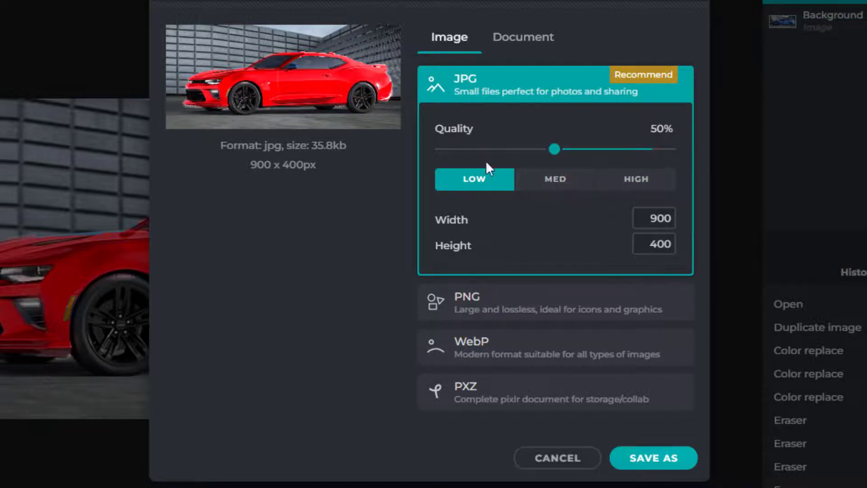
left_click(670, 460)
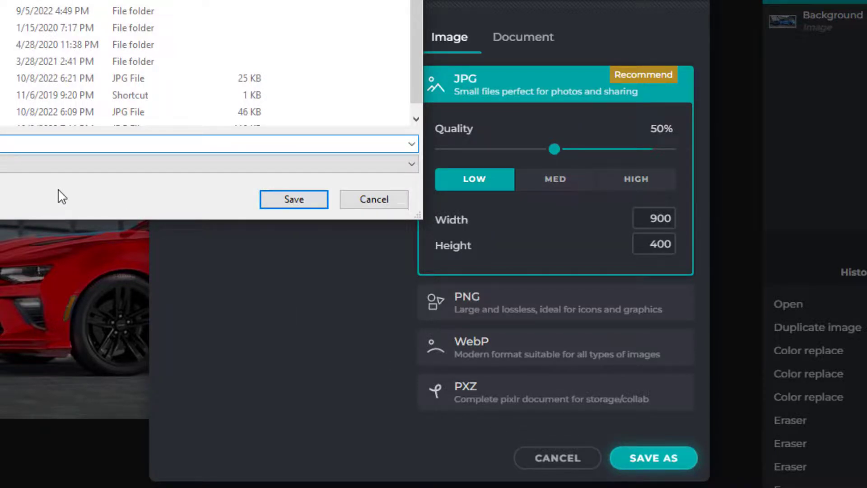
left_click(280, 209)
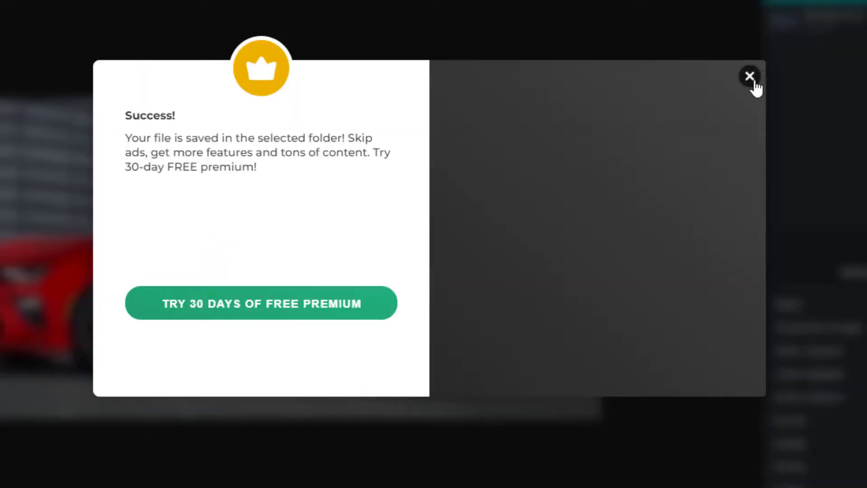
left_click(750, 77)
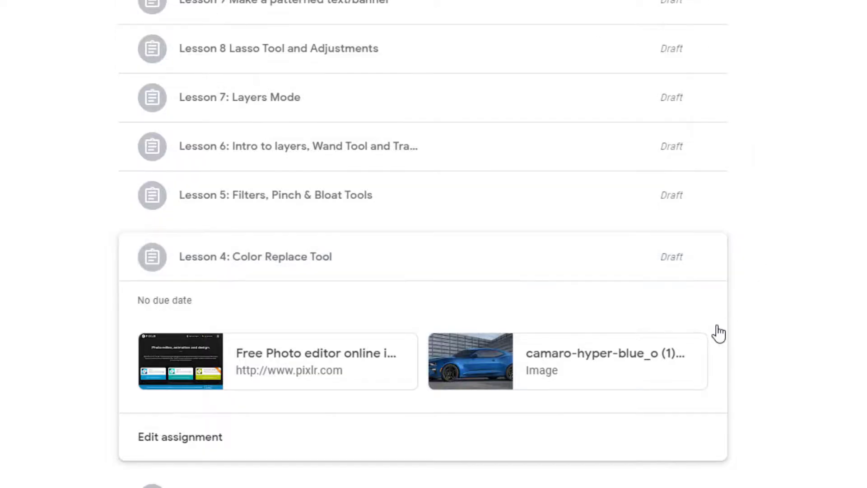
- Switch to Google Classroom and open the "Lesson 4: Color Replace Tool" assignment for editing
left_click(192, 444)
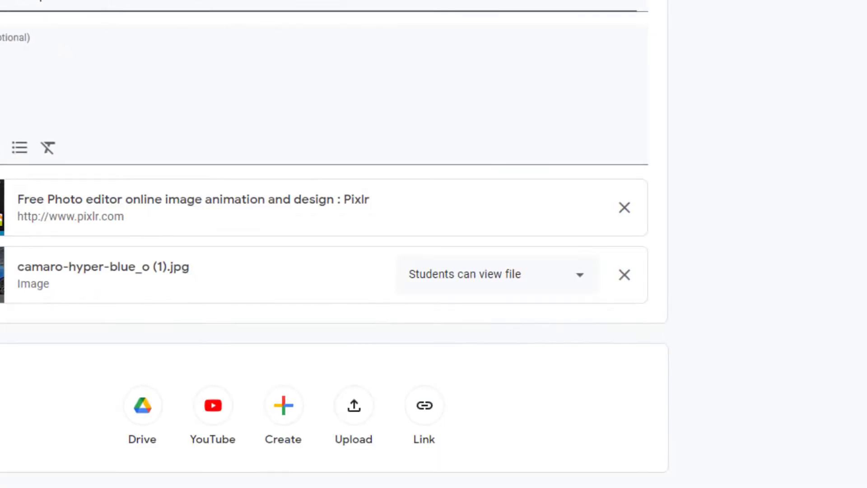